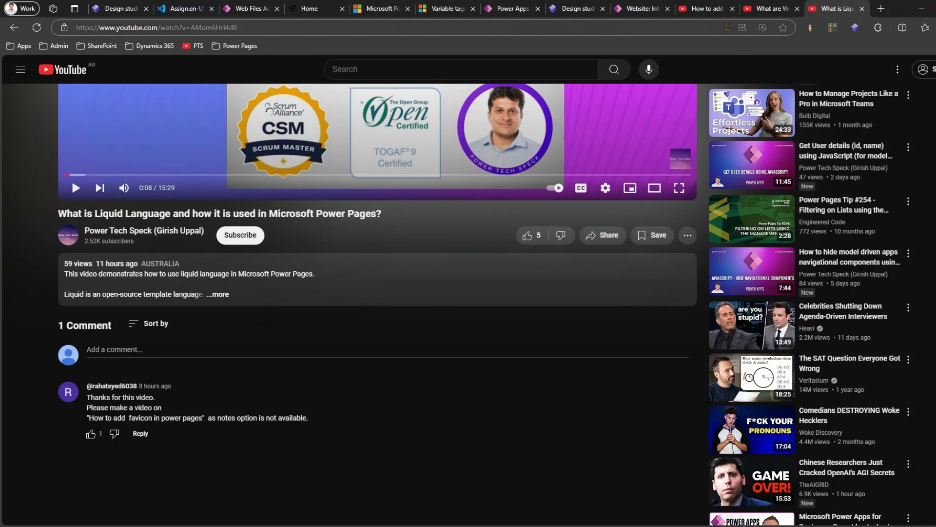
Scrub the 'How to add FavIcon' video to about 2:52, where the favicon.ico web file record appears
left_click(708, 8)
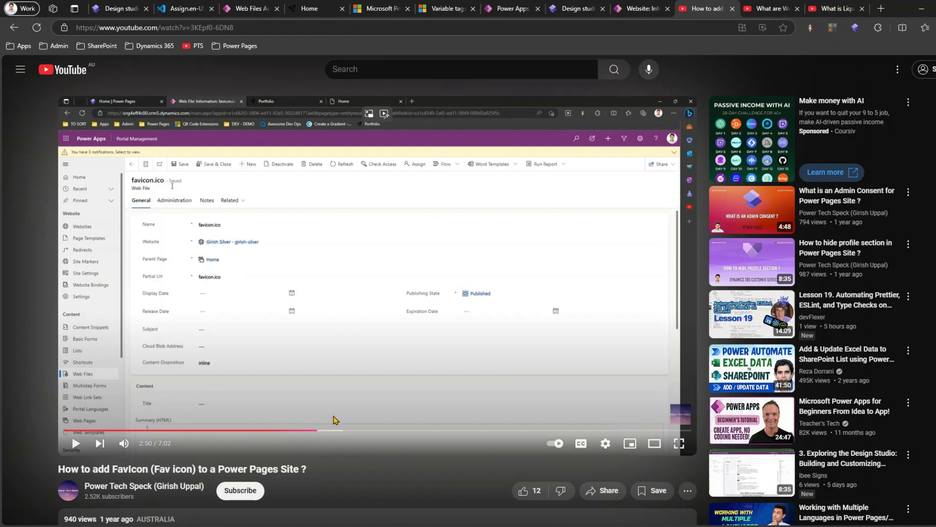
left_click_drag(334, 430, 326, 432)
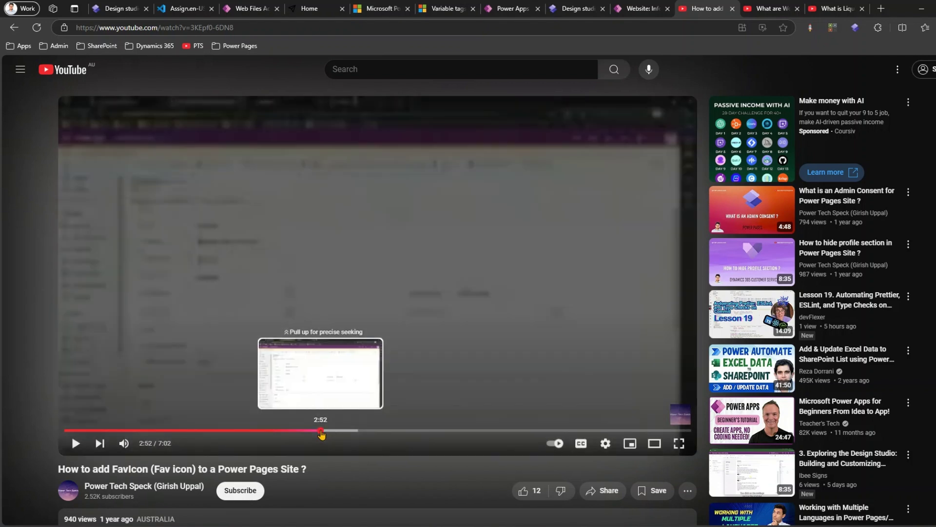
left_click_drag(327, 435, 321, 433)
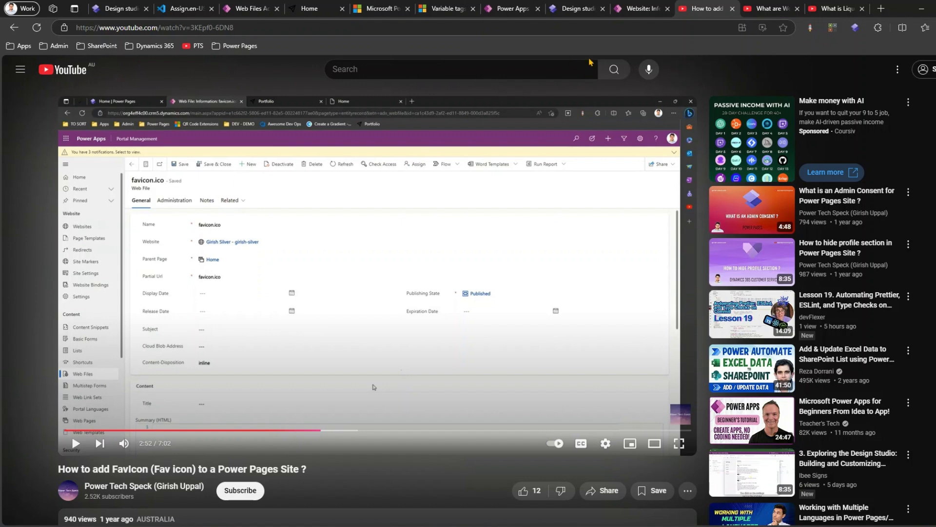
left_click(583, 10)
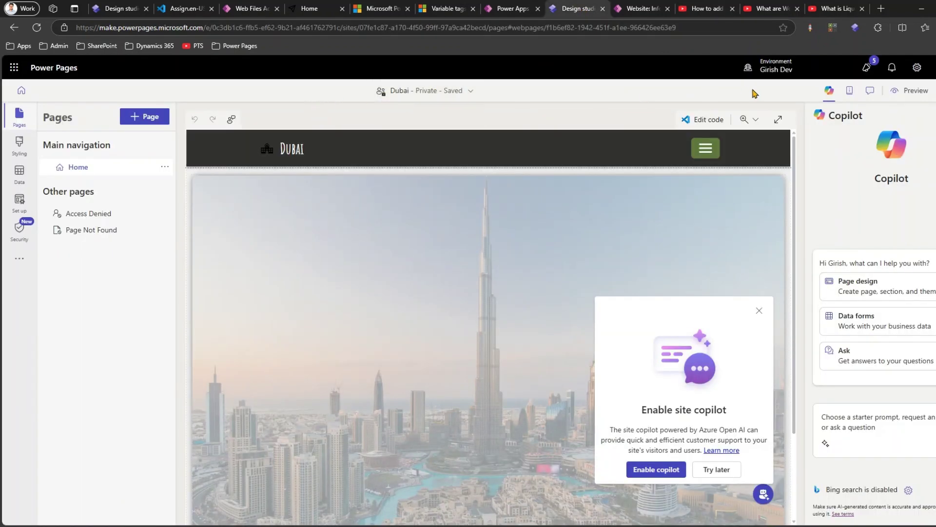
Close the Copilot side panel in the Dubai design studio
left_click(911, 91)
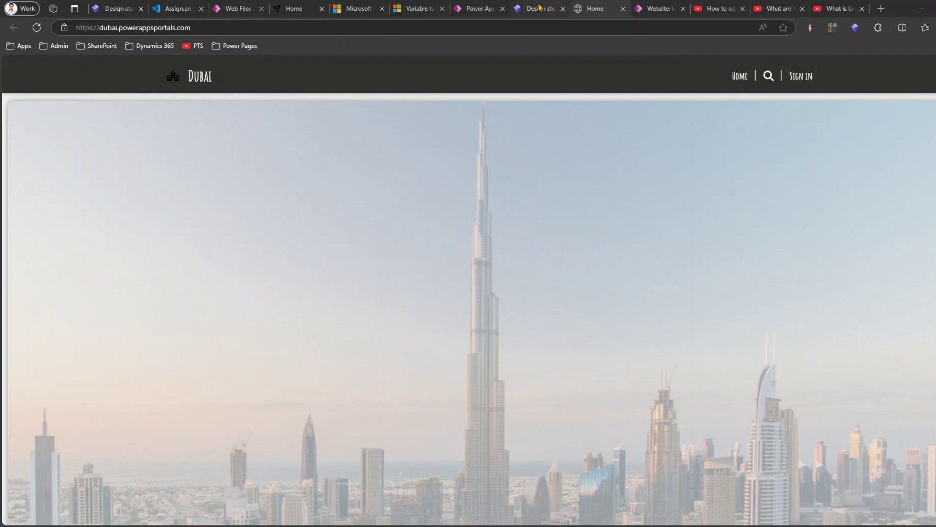
mouse_move(540, 9)
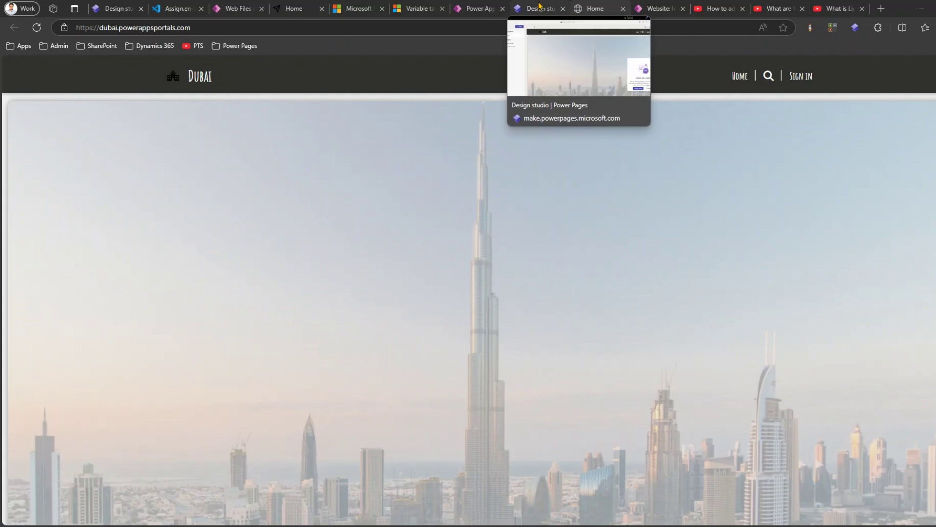
Open a blank New Web File form from the Web Files list in Power Pages Management
left_click(541, 6)
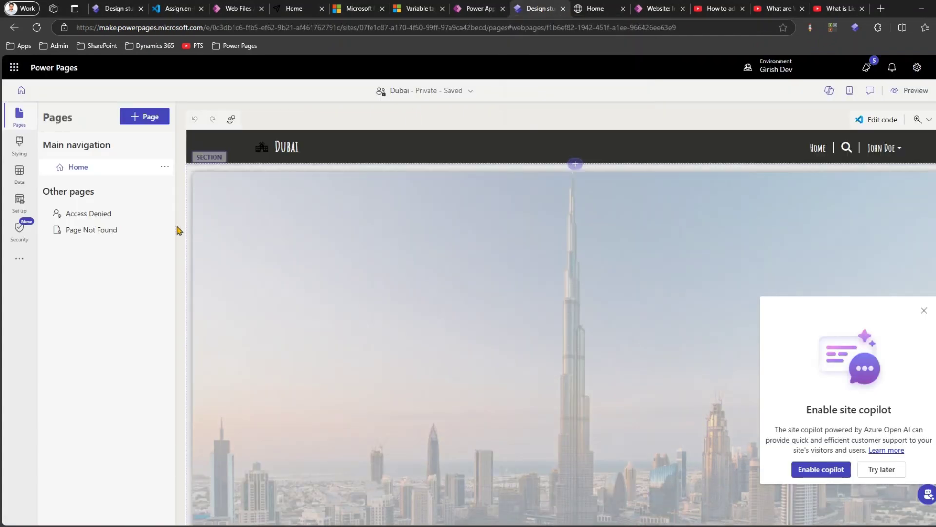
left_click(19, 262)
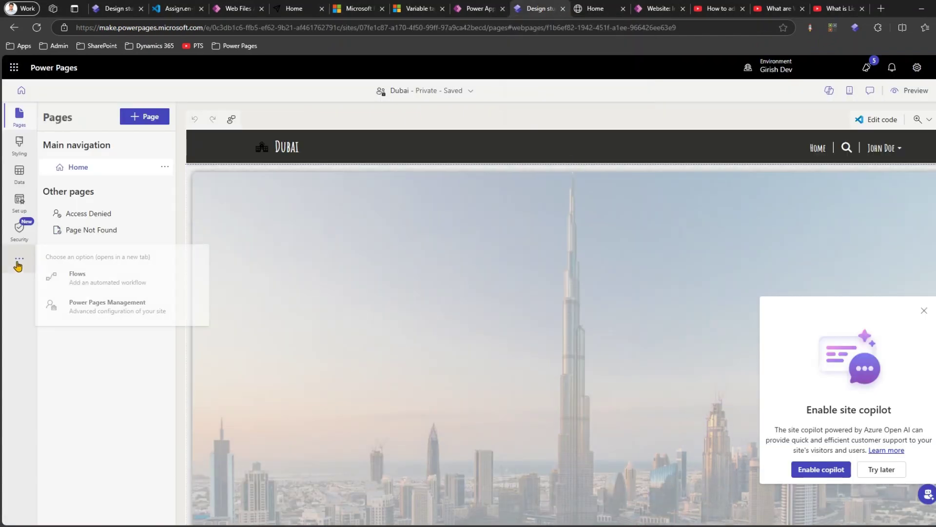
left_click(109, 314)
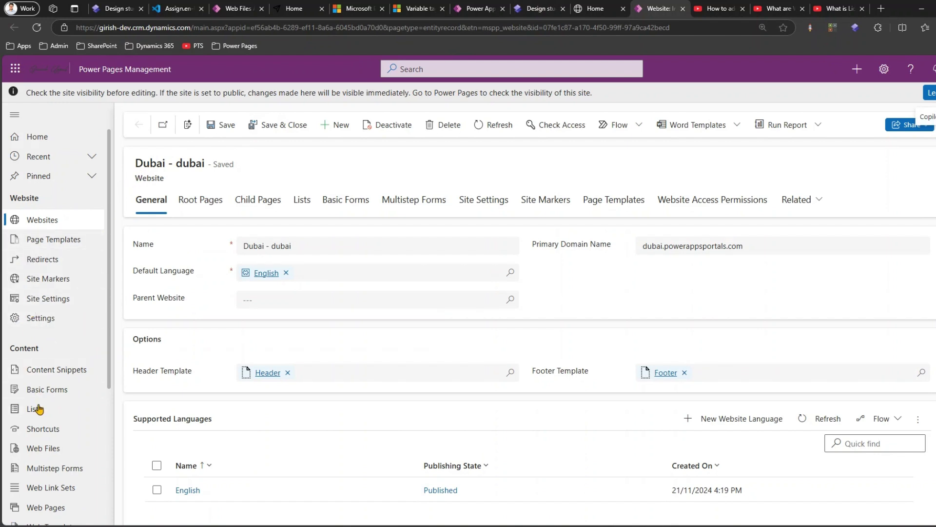
left_click(58, 452)
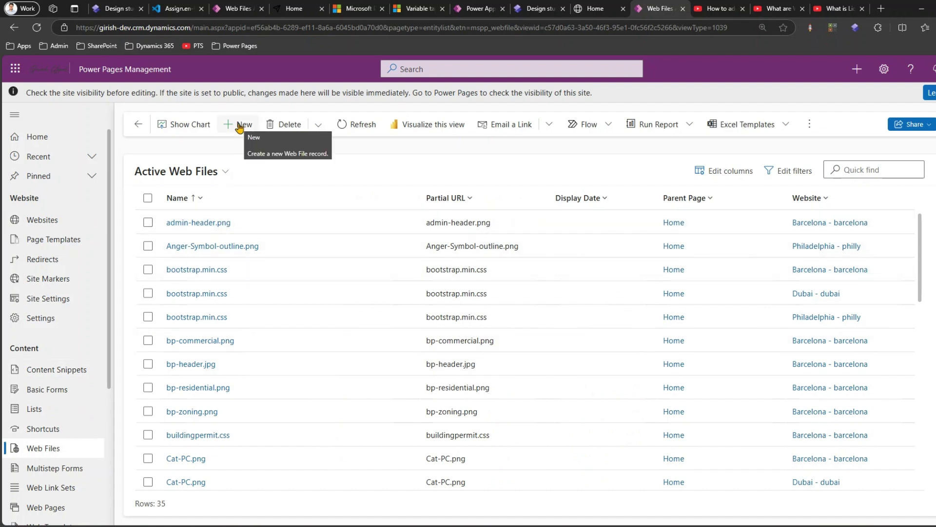
left_click(241, 124)
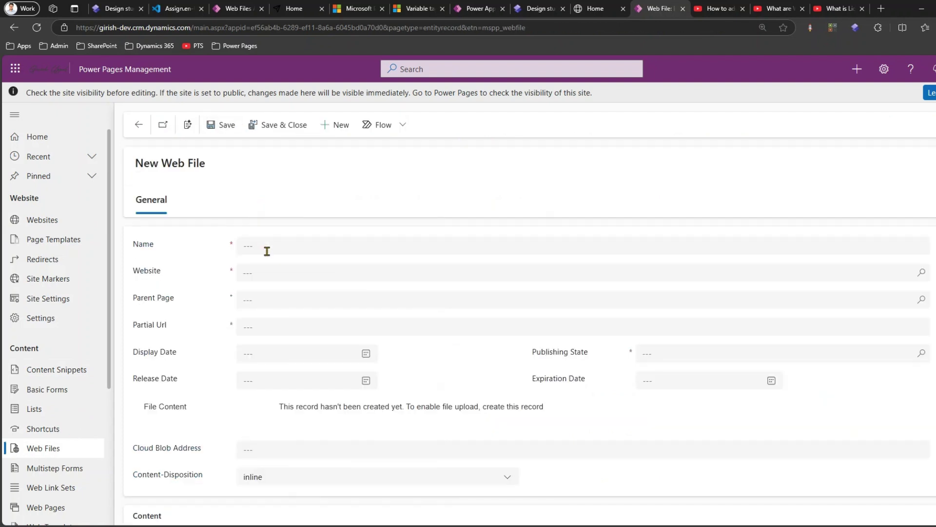
Enter the web file's name and assign it to the Dubai website
left_click(268, 246)
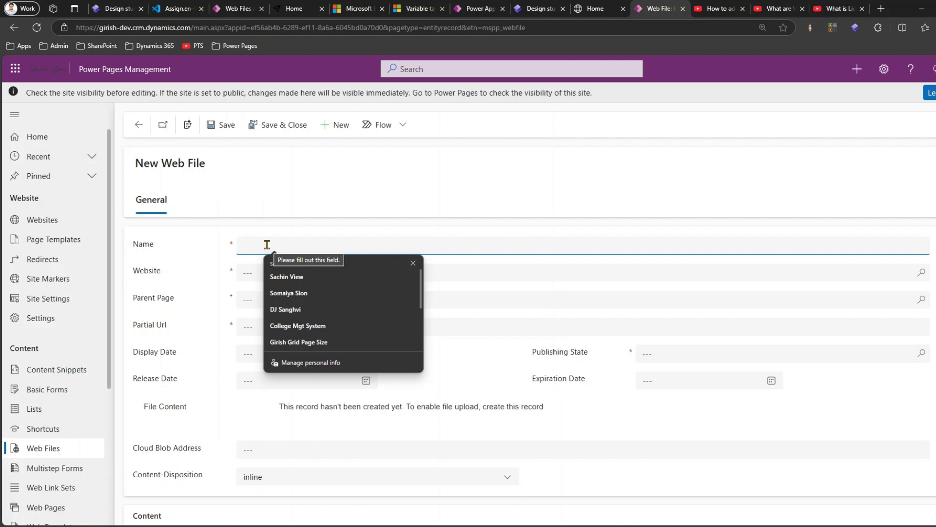
type("favicon")
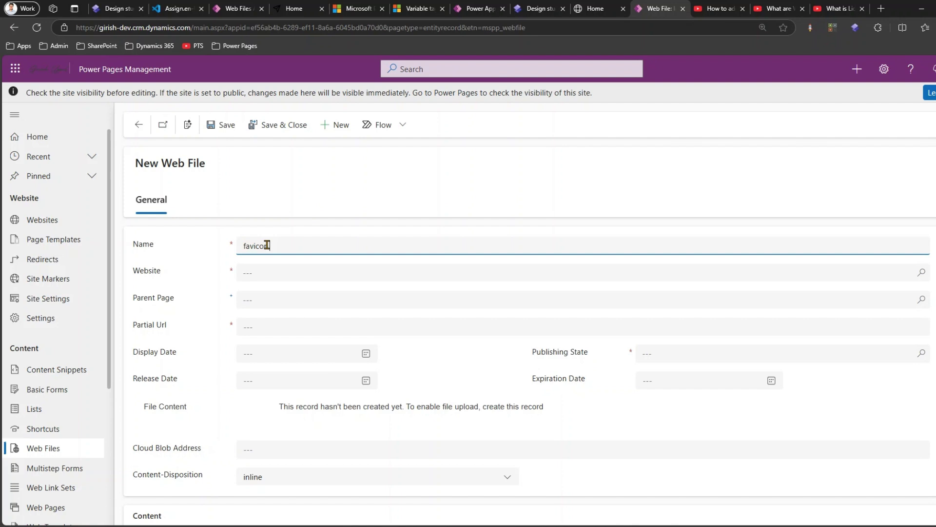
type(".ico")
left_click(281, 273)
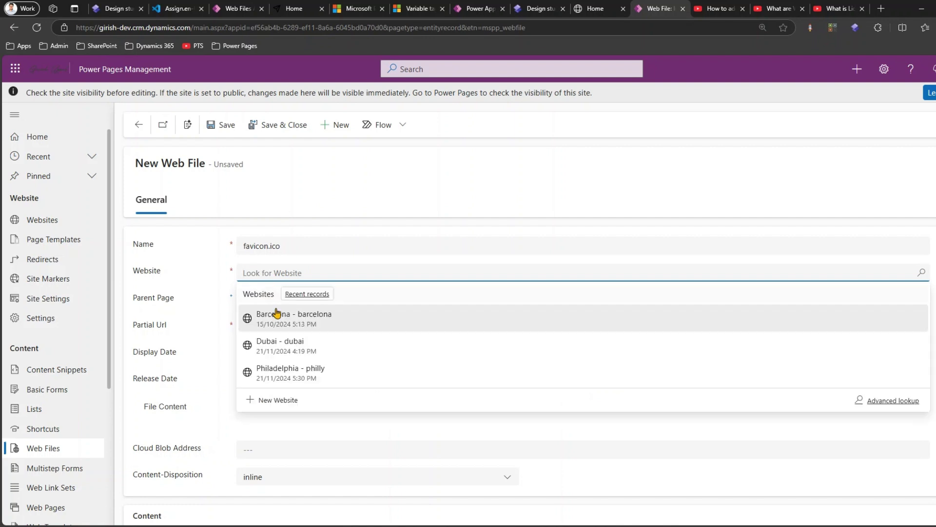
left_click(273, 349)
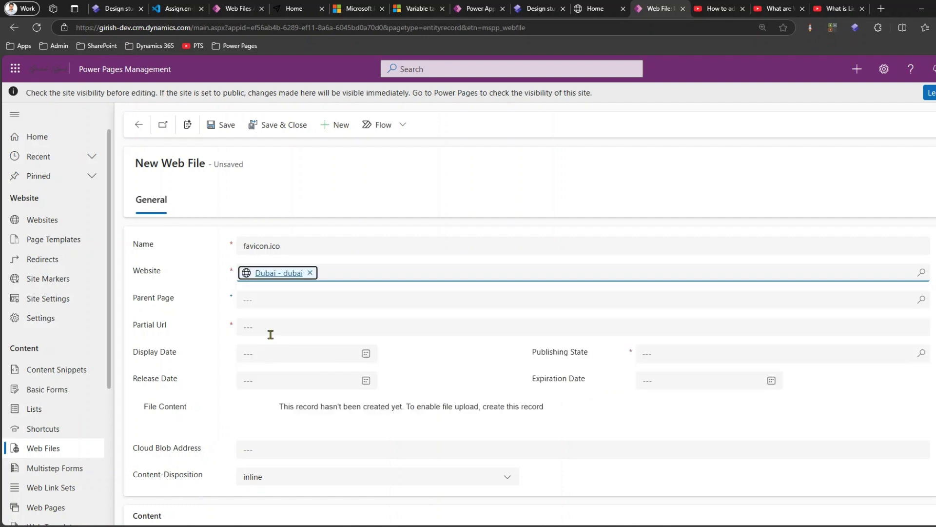
left_click(250, 300)
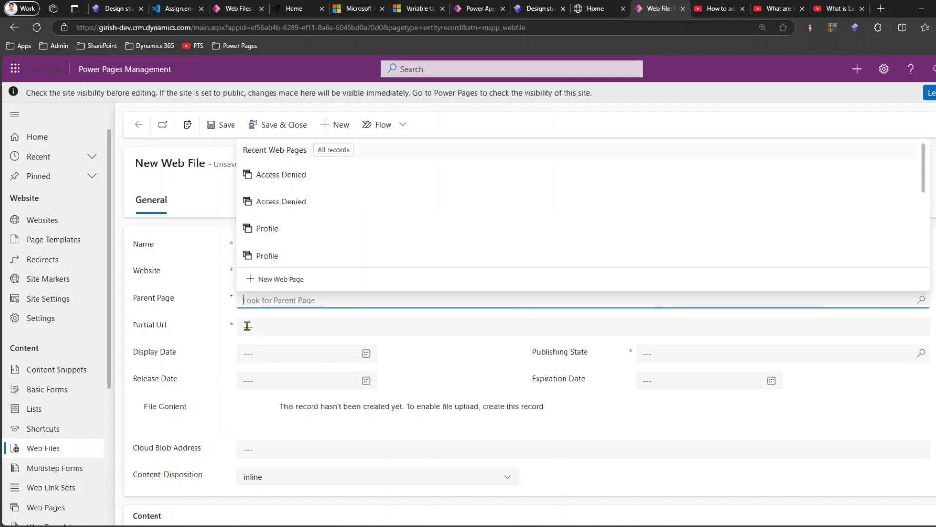
Set Partial Url to favicon.ico, rename it Favicon Dubai, mark it Published, and save
left_click(252, 325)
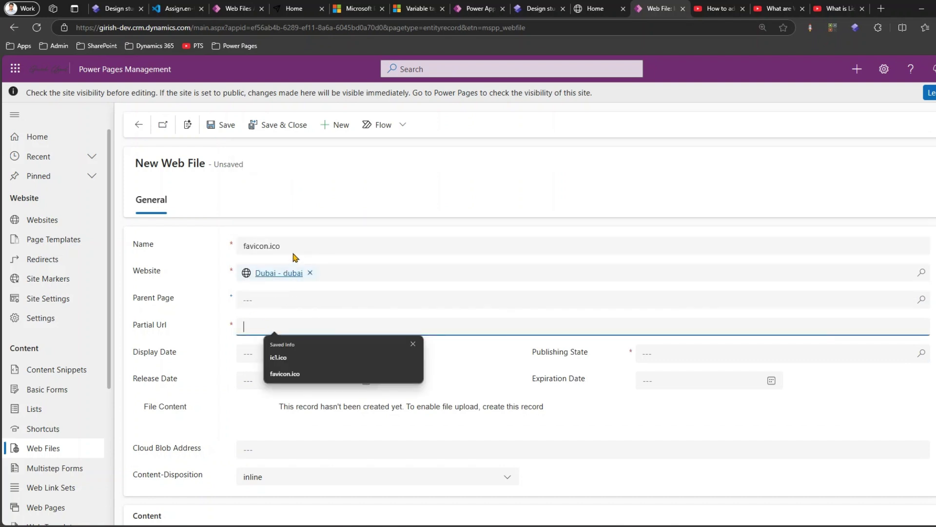
left_click_drag(295, 246, 243, 246)
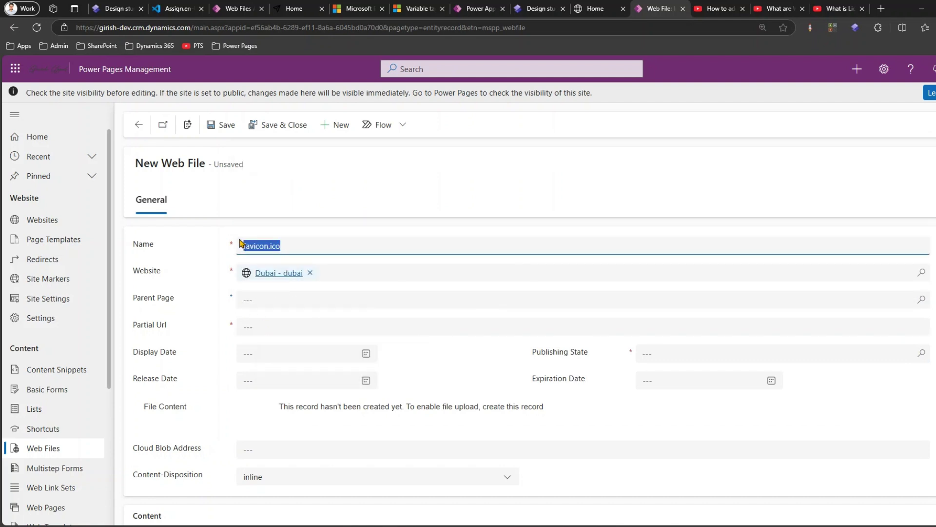
key("ctrl+c")
left_click(263, 326)
key("ctrl+v")
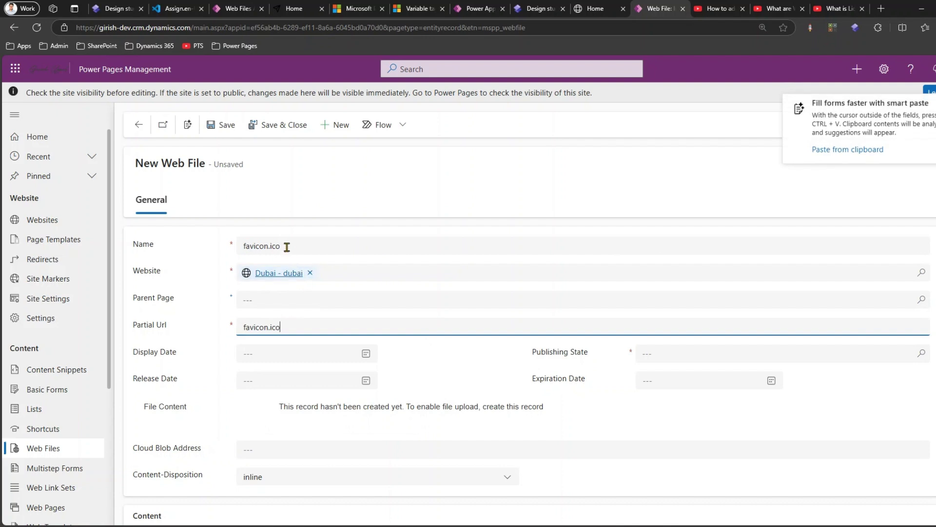
triple_click(286, 246)
type("Favic")
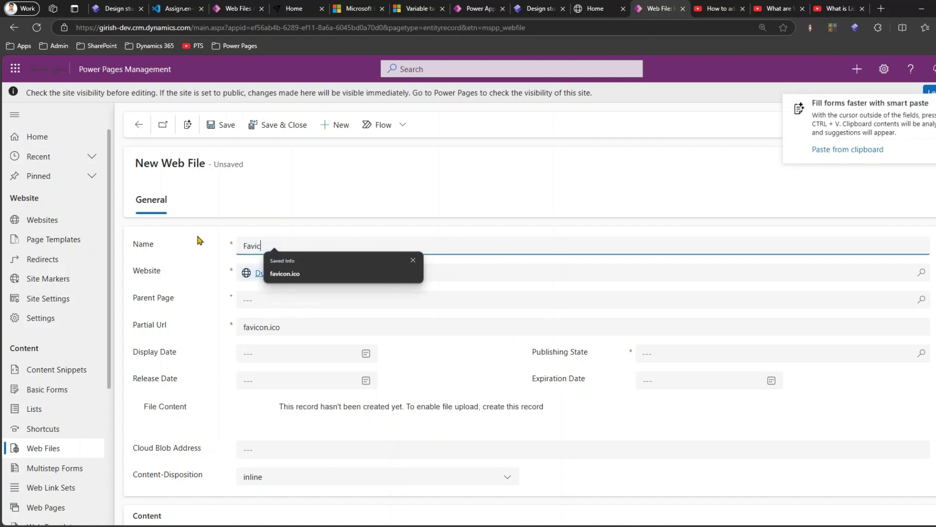
type("on Dubai")
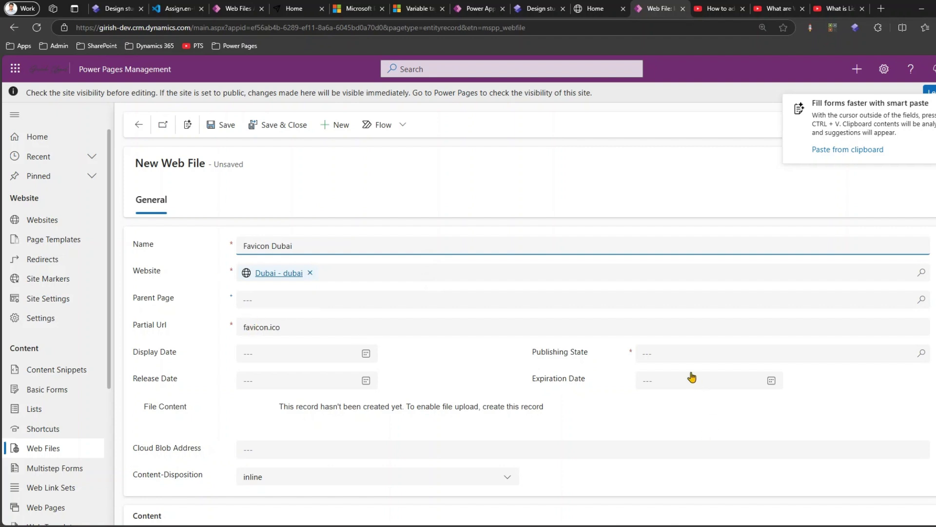
left_click(688, 353)
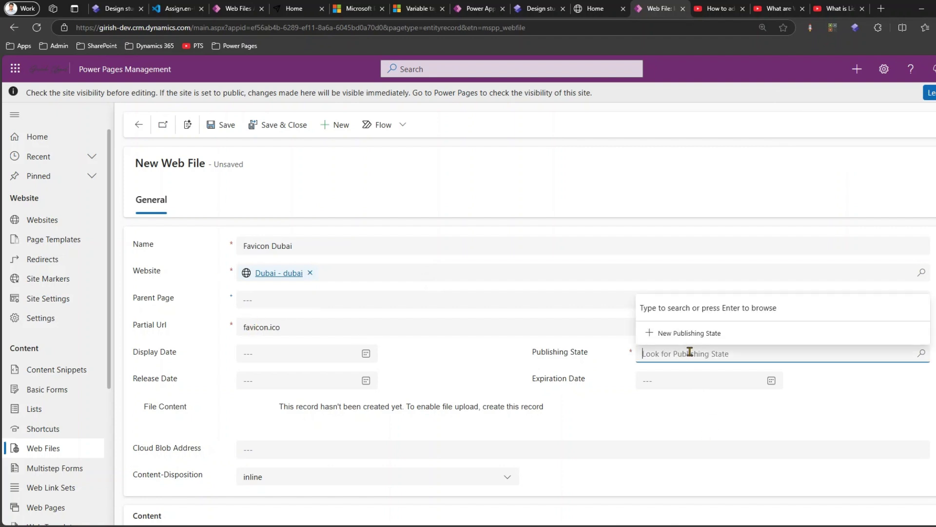
left_click(685, 303)
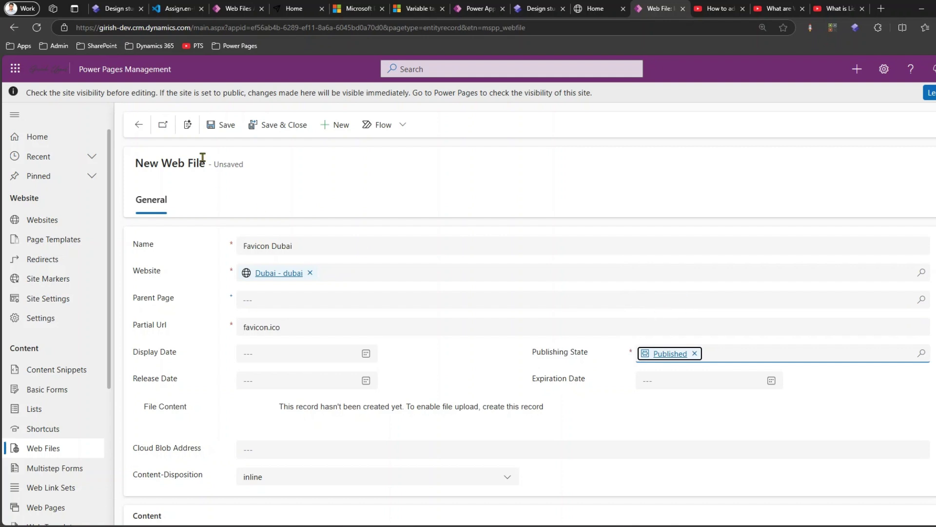
left_click(216, 122)
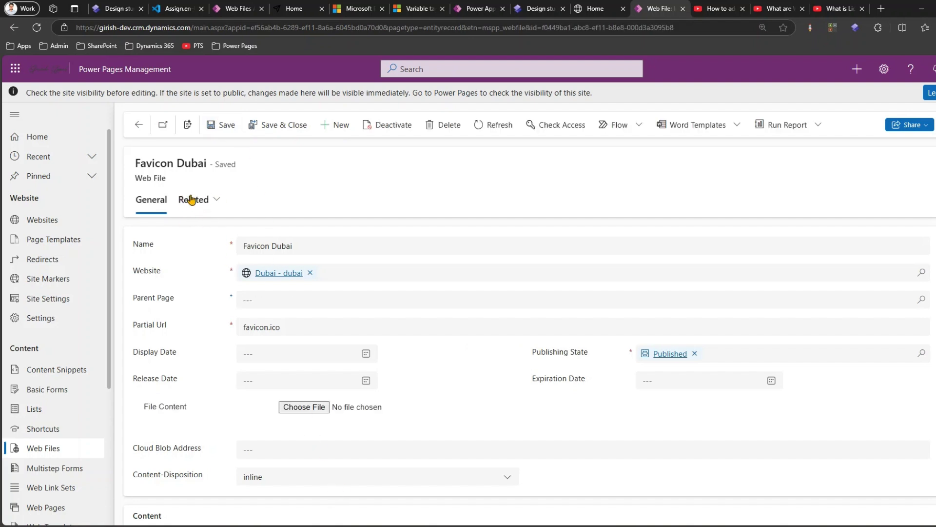
Recheck the how-to video, then start choosing the Favicon Dubai file content
left_click(721, 9)
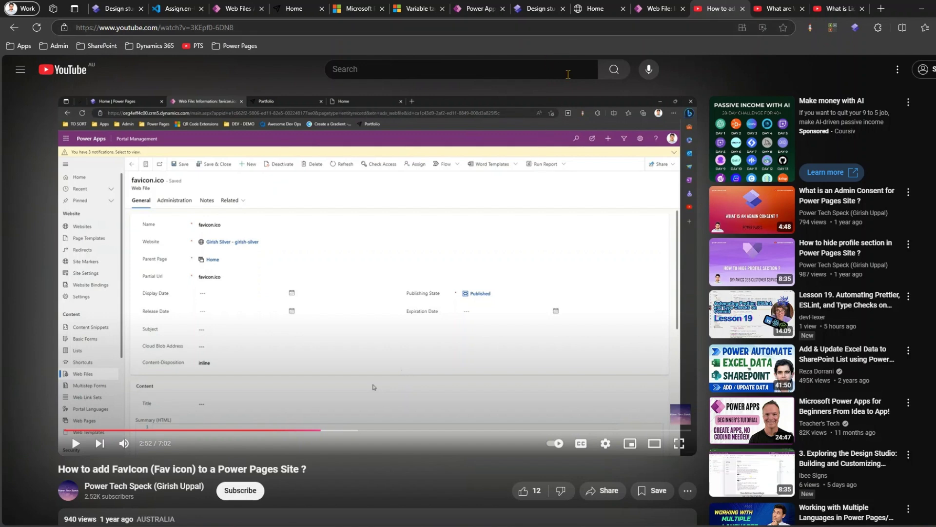
left_click(641, 10)
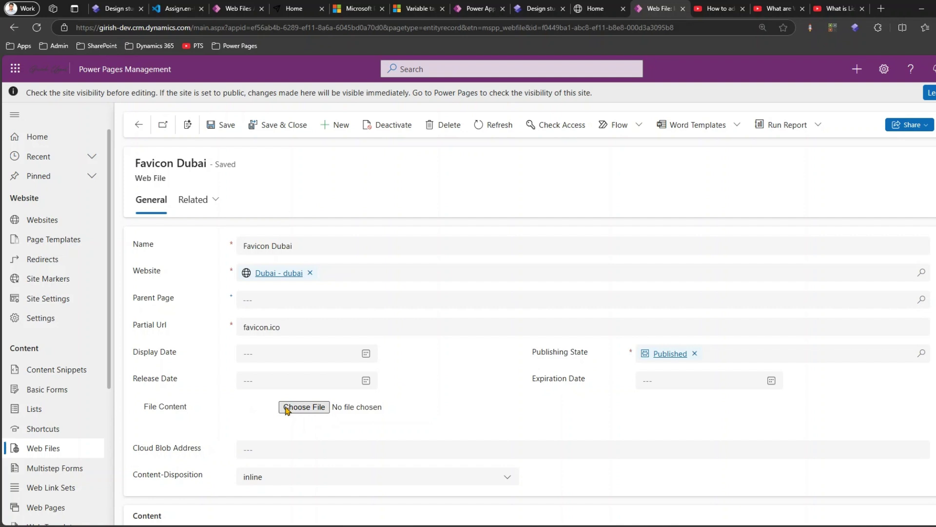
left_click(292, 409)
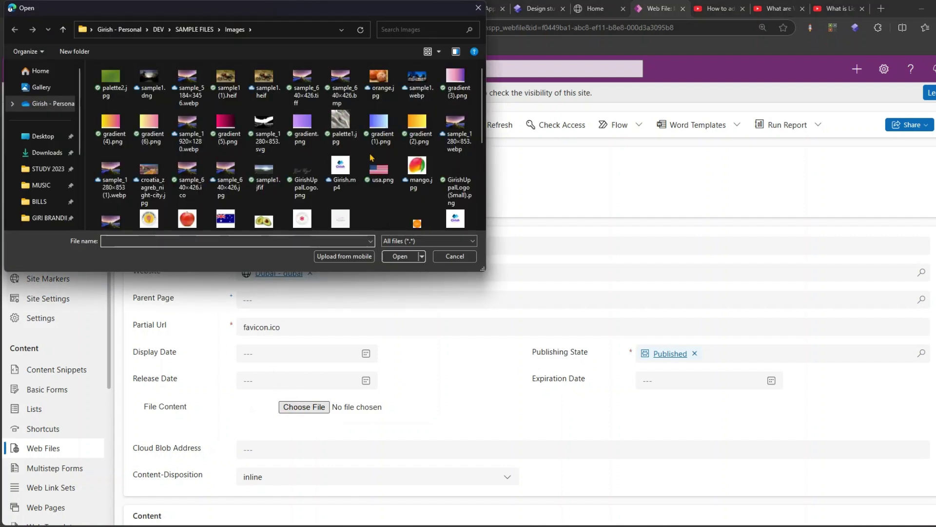
scroll(376, 158, "down", 5)
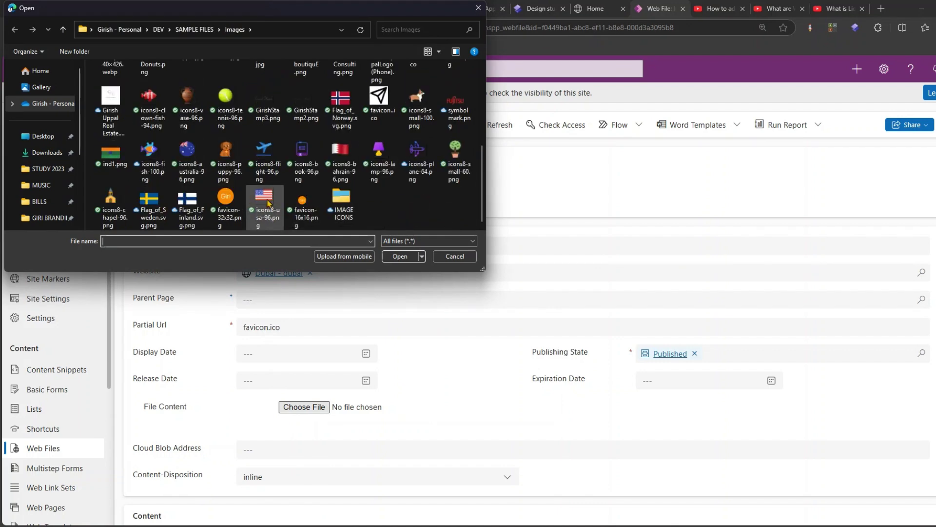
scroll(248, 176, "up", 5)
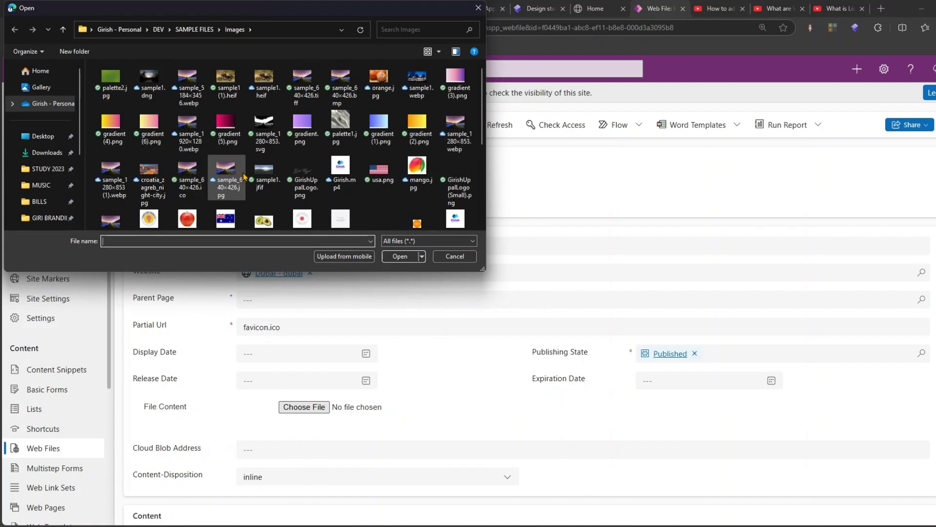
Browse the Images folder's favicon files, then select favicon_io.zip in Downloads
left_click(191, 147)
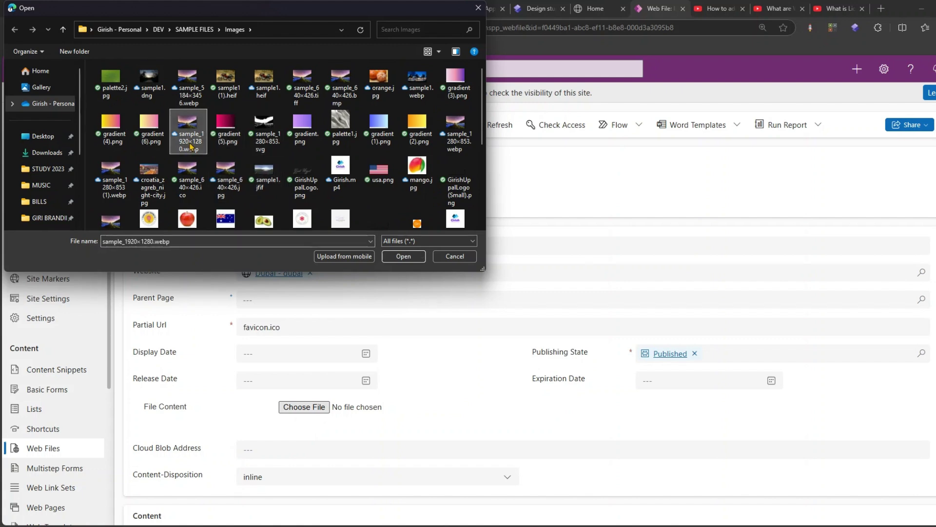
key("f")
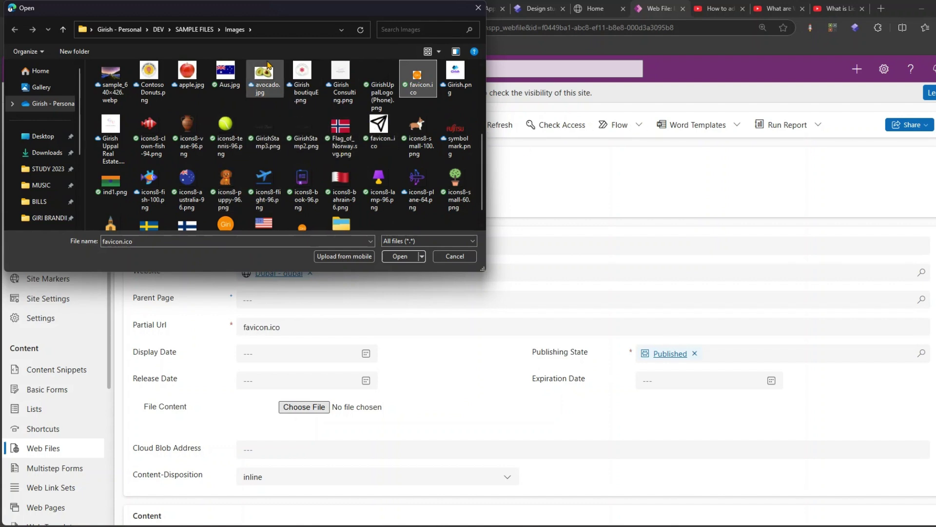
left_click(265, 32)
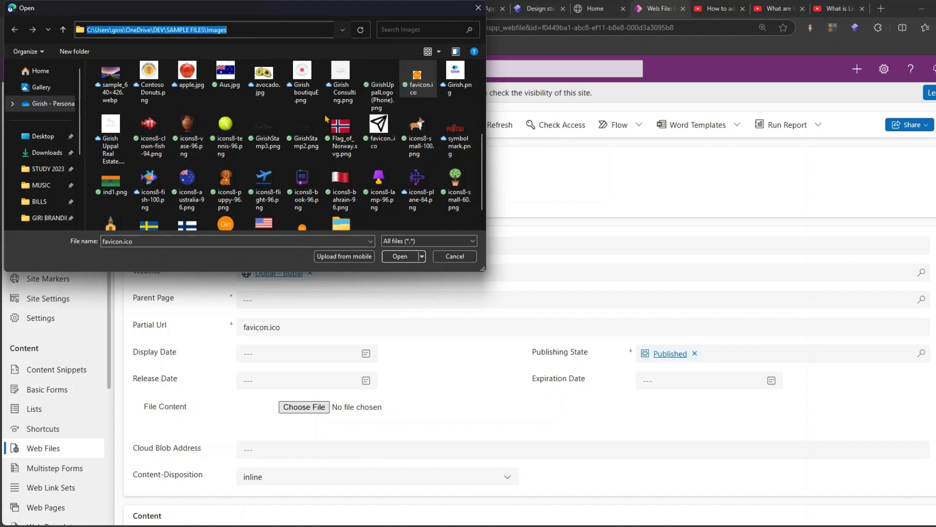
left_click(422, 86)
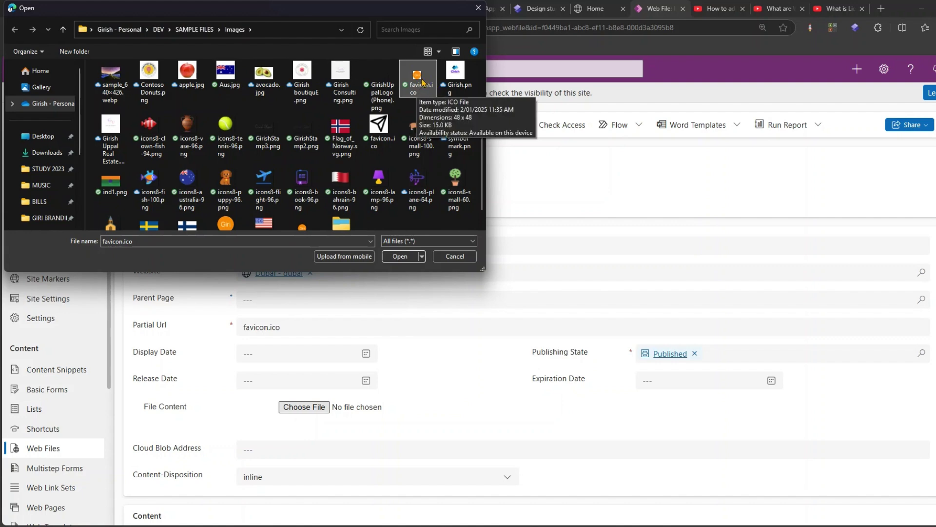
scroll(380, 139, "down", 1)
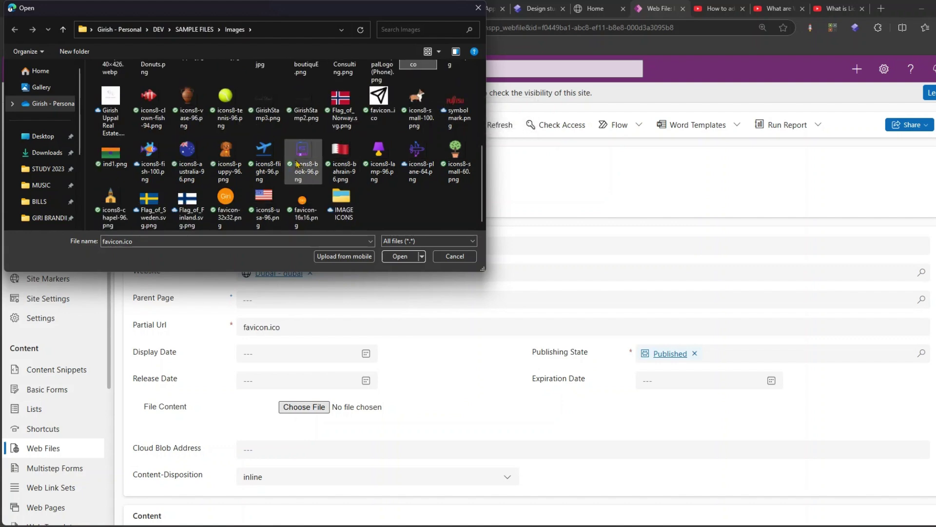
left_click(227, 199)
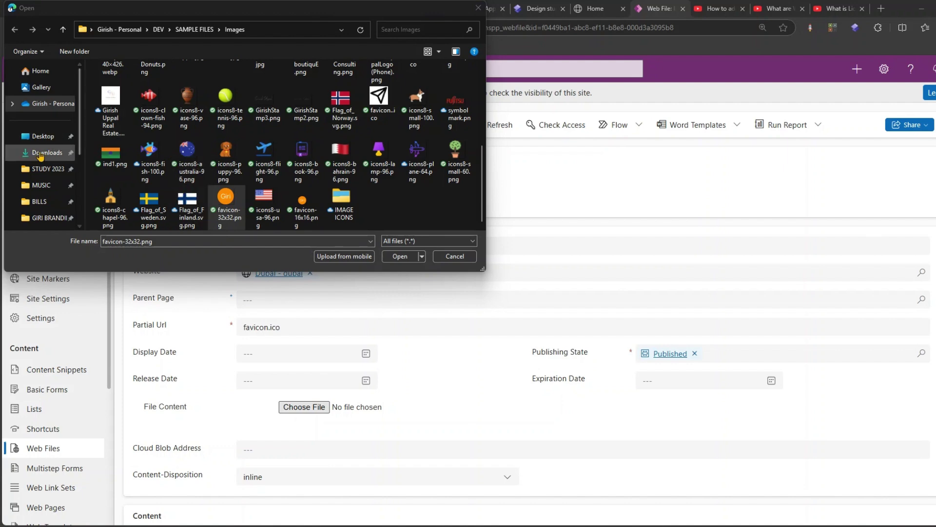
left_click(45, 155)
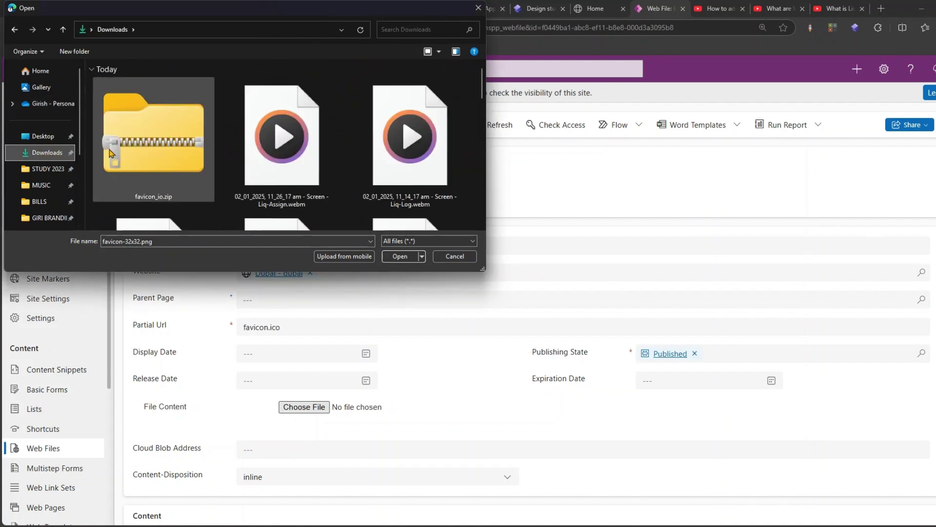
left_click(146, 153)
Upload favicon_io.zip, then delete it from File Content, confirming the removal twice
double_click(147, 153)
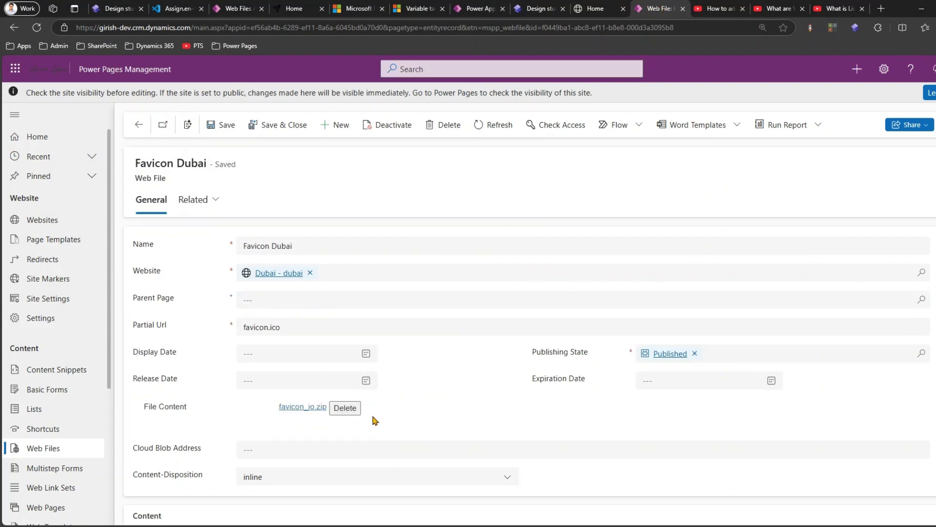
left_click(345, 409)
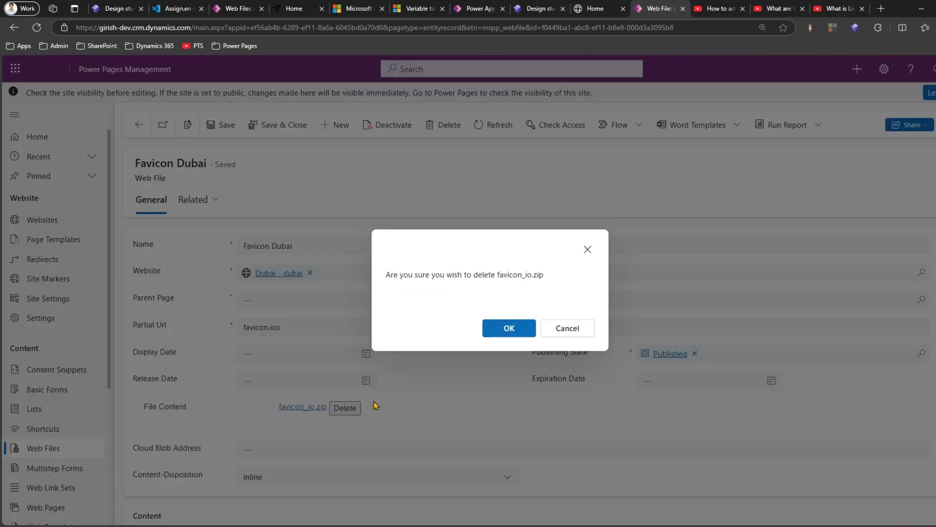
left_click(499, 328)
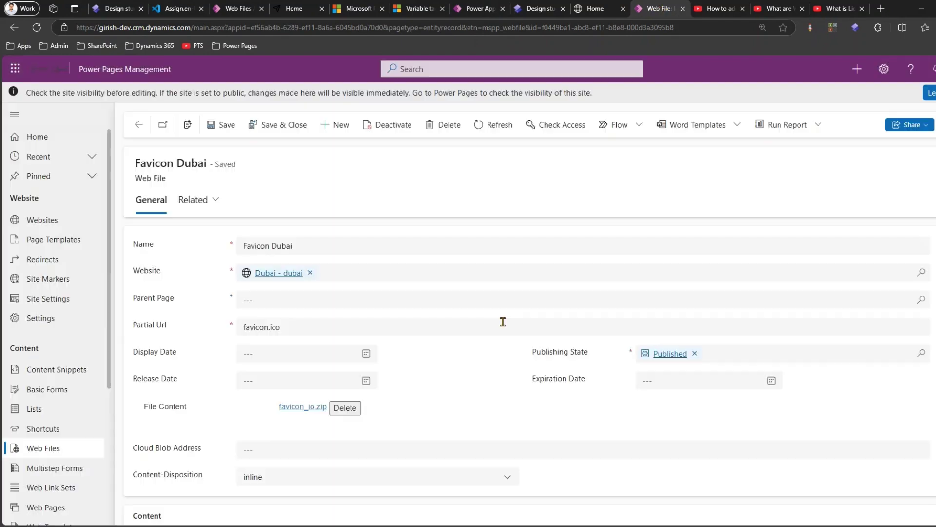
left_click(344, 410)
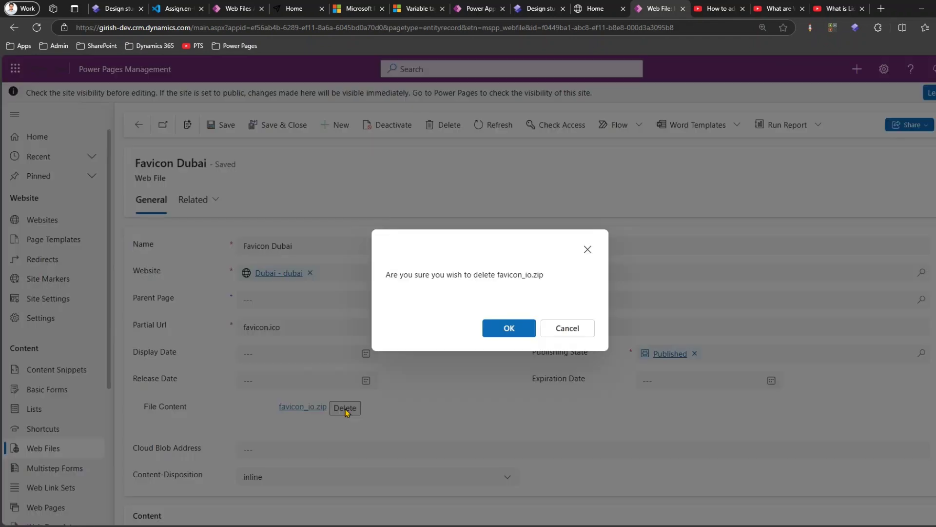
left_click(497, 328)
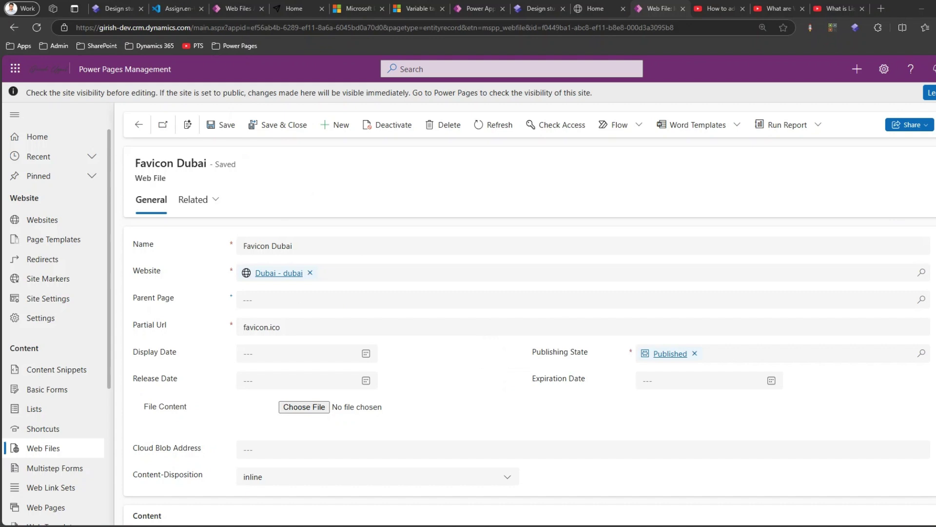
Attach favicon.ico from the Desktop as the file content and save the record
left_click(304, 407)
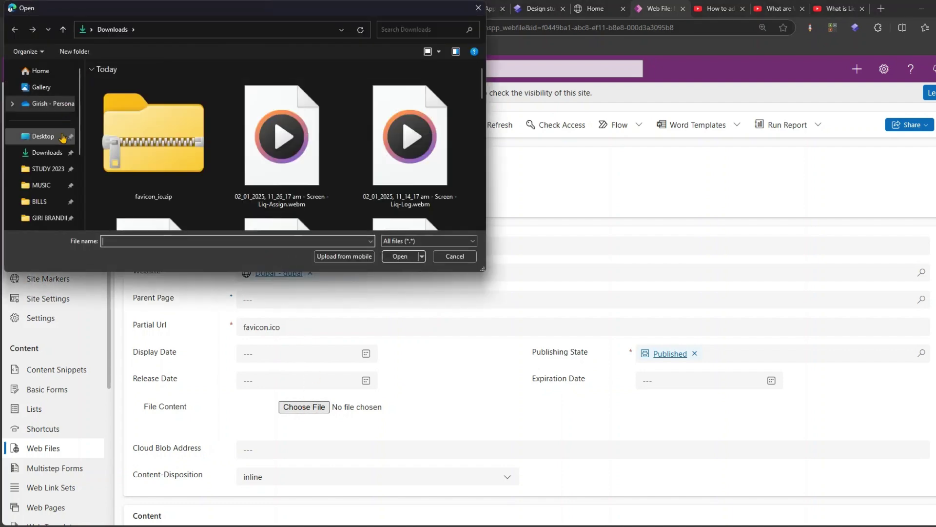
left_click(61, 137)
double_click(183, 109)
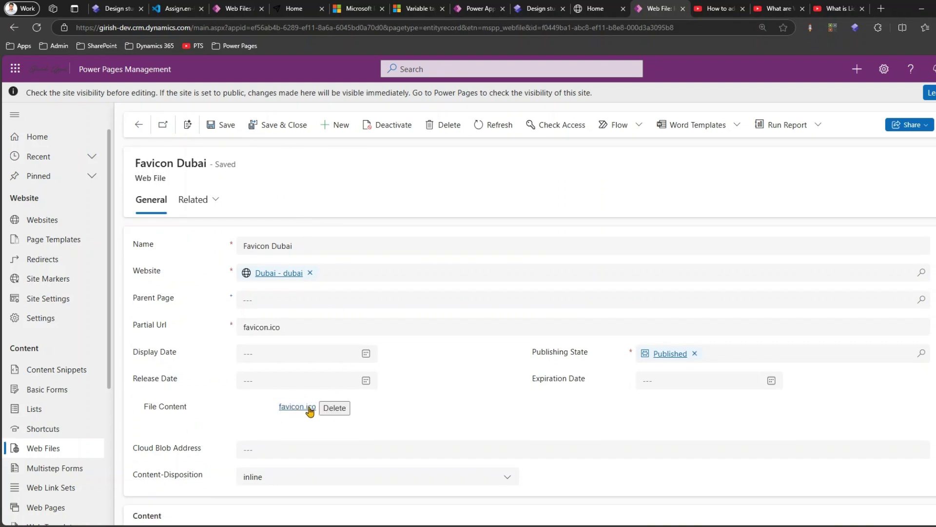
left_click(220, 126)
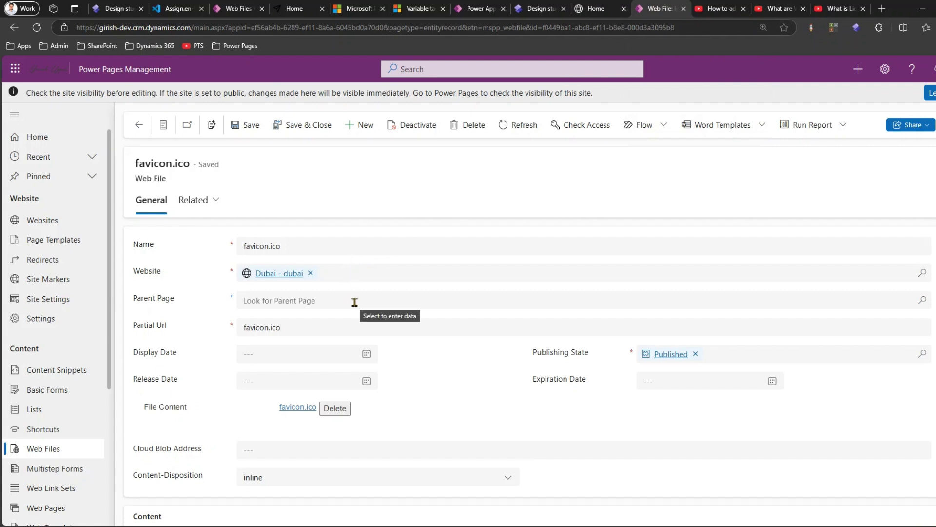
Set Home as the parent page and save again
left_click(355, 300)
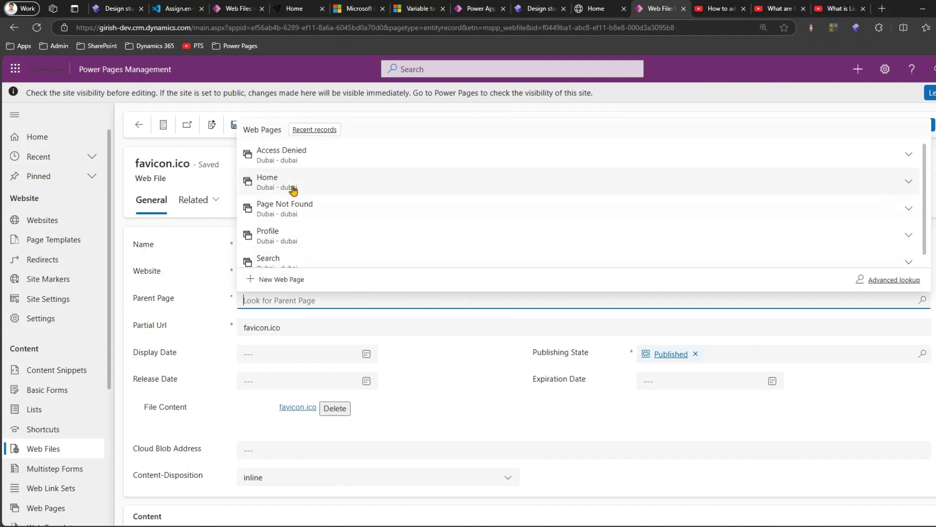
left_click(292, 190)
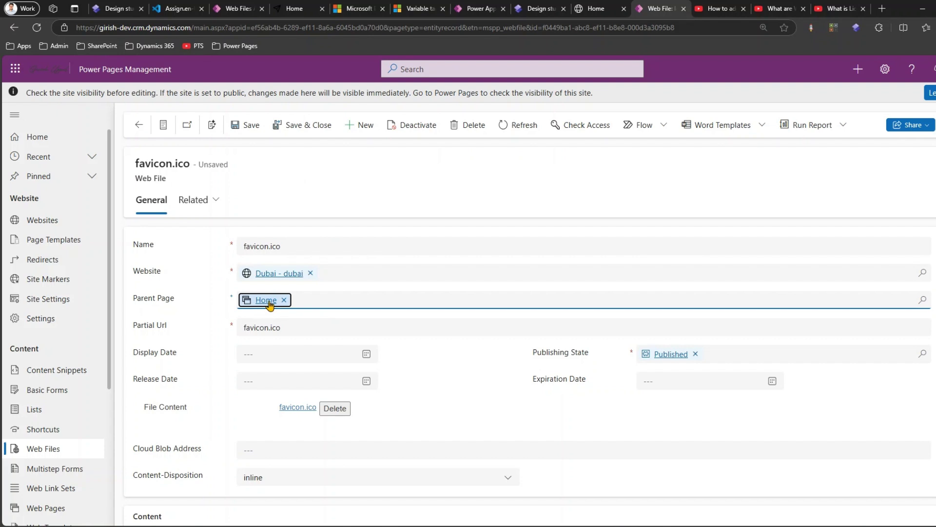
left_click(244, 125)
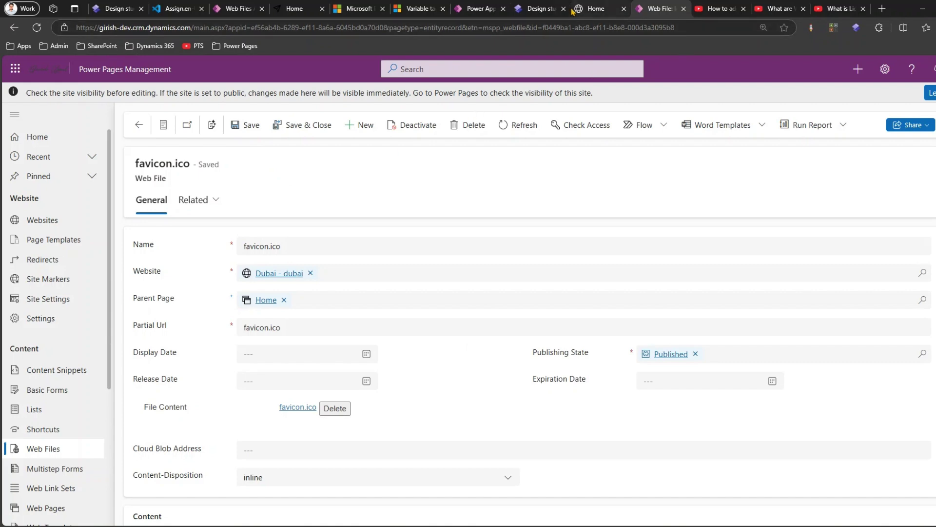
Reload the live Dubai site three times with F5 to check for the favicon
left_click(541, 8)
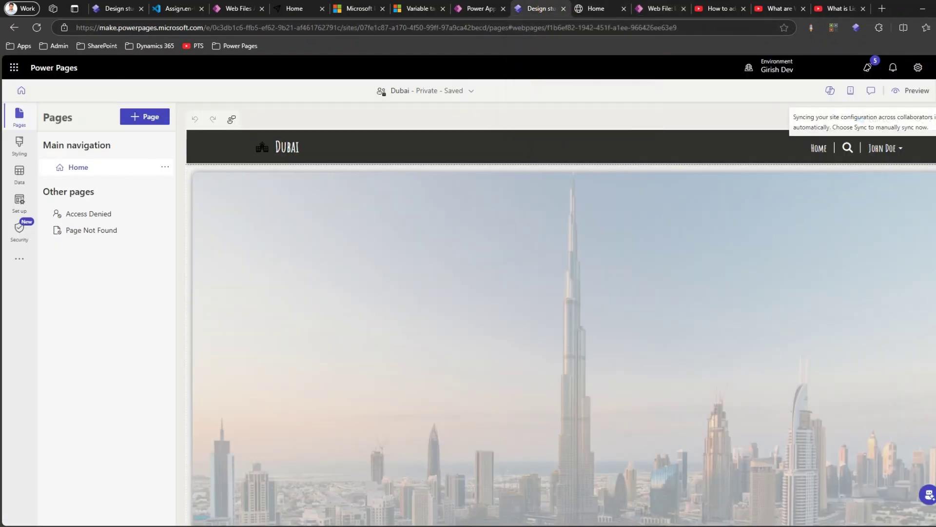
left_click(598, 10)
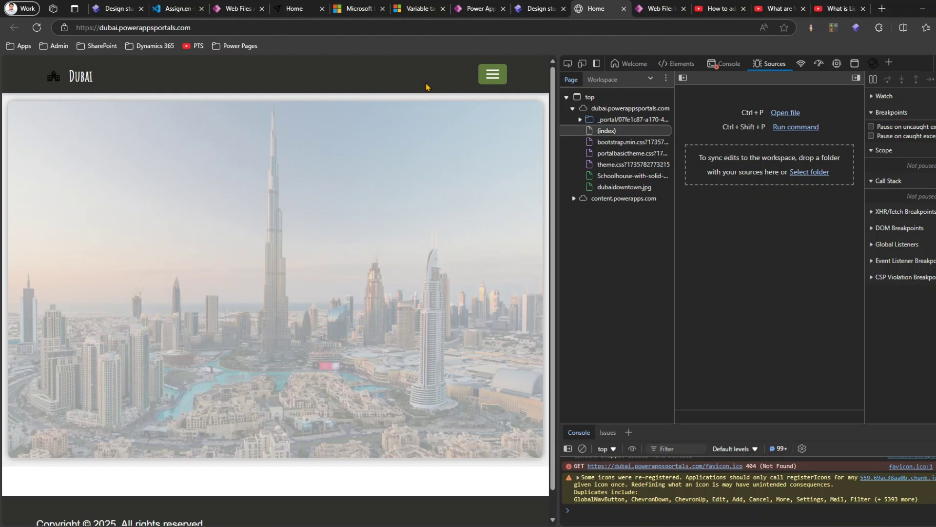
key("F5")
key("F5")
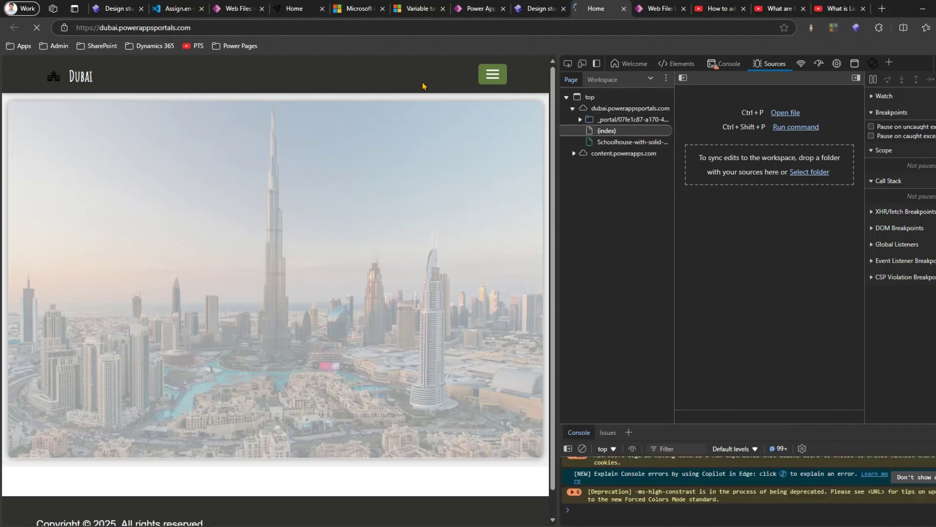
key("F5")
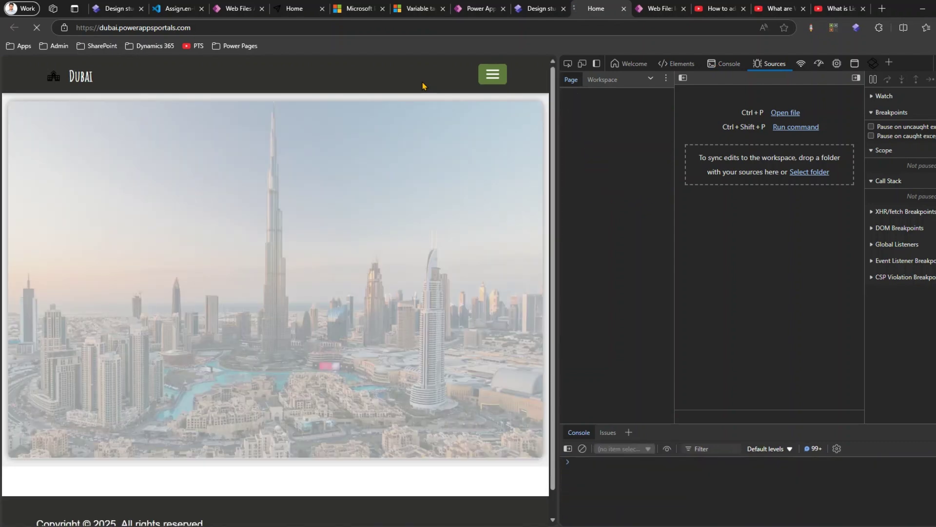